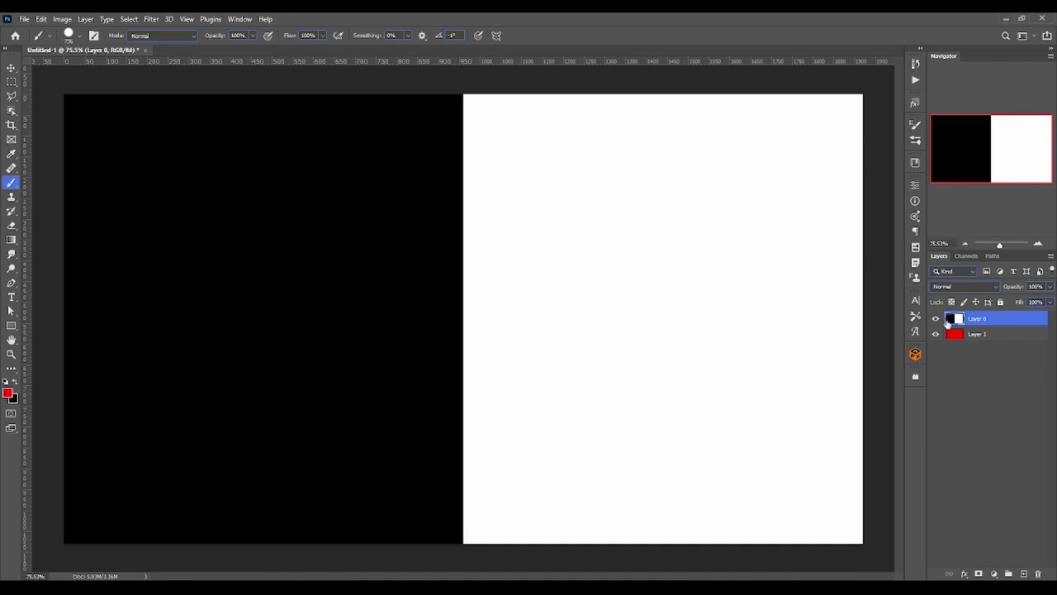
Step: Hide and reshow the black-and-white layer to check the red layer beneath
{"action": "left_click", "coordinate": [916, 317]}
{"action": "left_click", "coordinate": [916, 318]}
{"action": "left_click", "coordinate": [936, 319]}
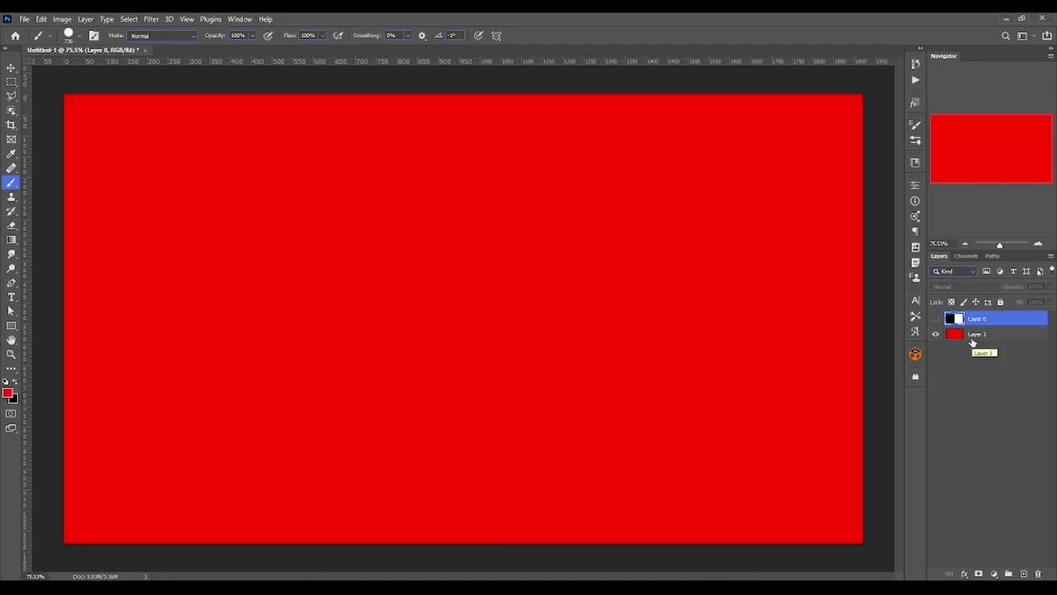
{"action": "left_click", "coordinate": [936, 319]}
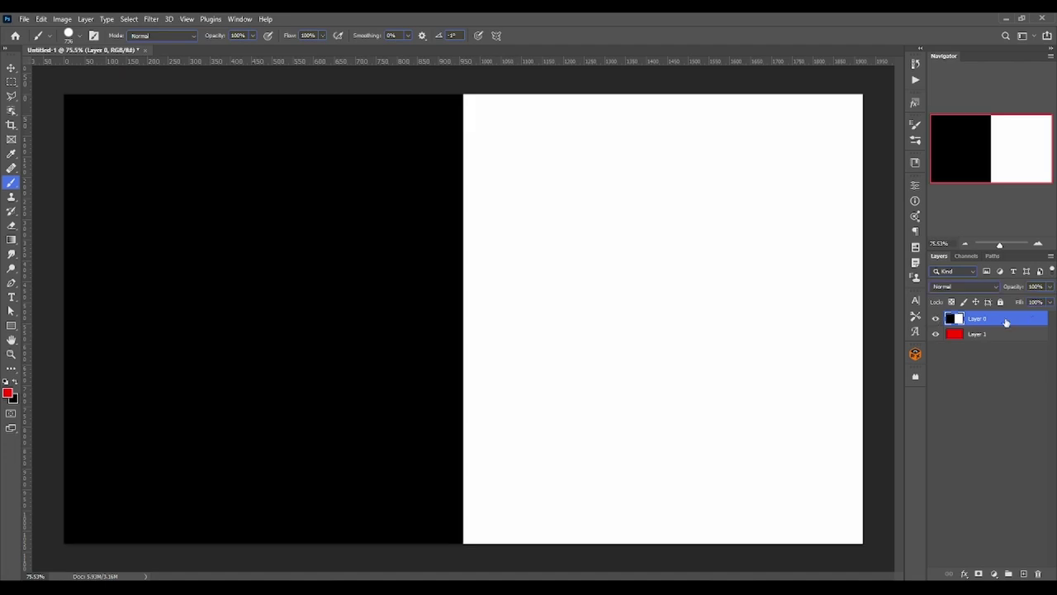
Step: Open Blending Options for the black-and-white layer and move the Layer Style dialog aside
{"action": "left_click", "coordinate": [964, 573]}
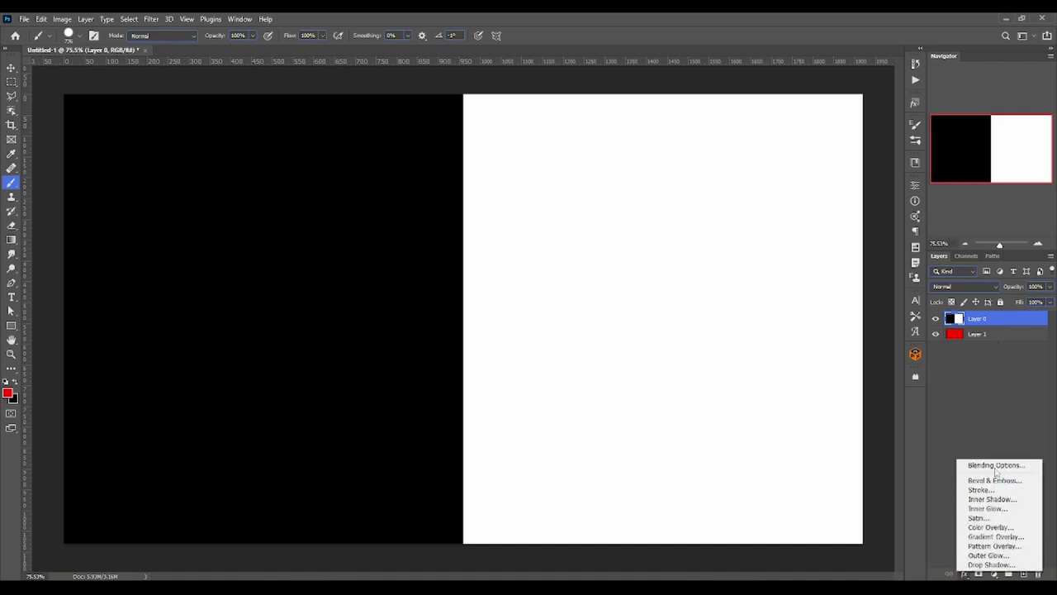
{"action": "left_click", "coordinate": [1033, 466]}
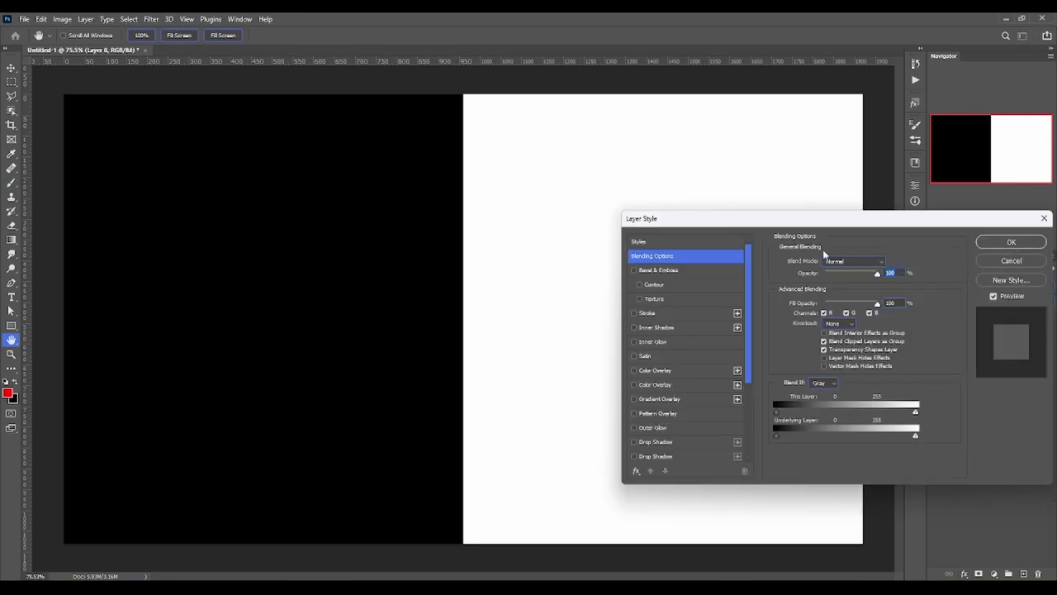
{"action": "left_click_drag", "start_coordinate": [970, 220], "coordinate": [660, 230]}
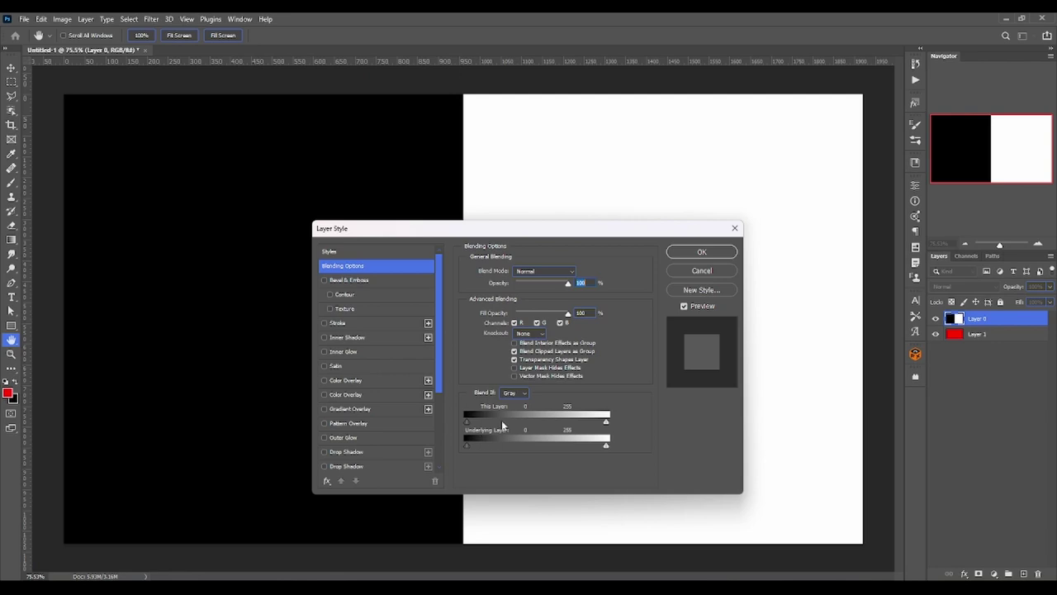
Step: Trial the layer opacity and the Blend If dark slider, keeping opacity at 100%
{"action": "key", "text": "Down"}
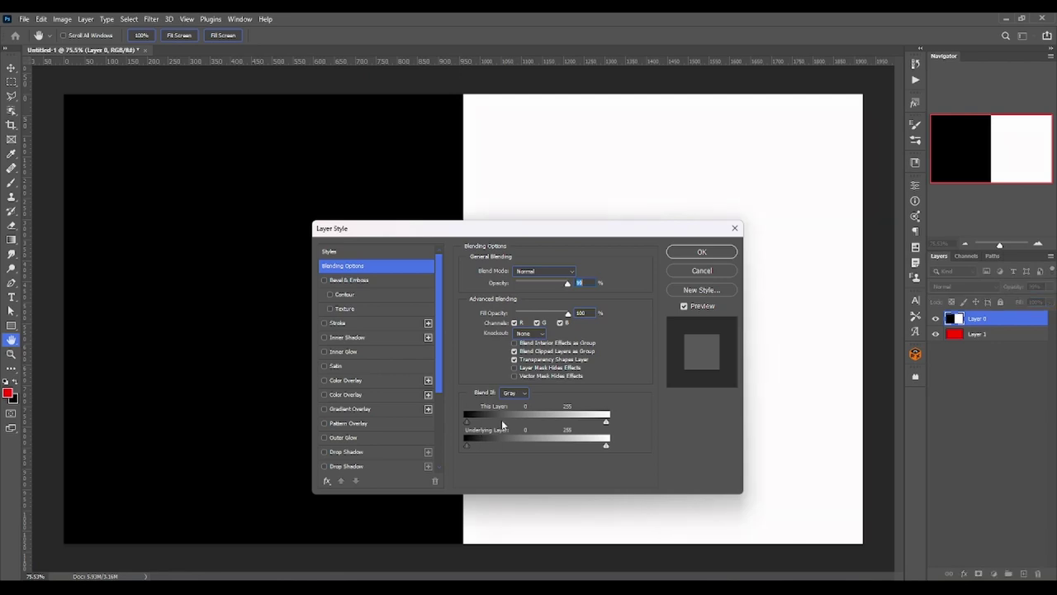
{"action": "key", "text": "Up"}
{"action": "left_click_drag", "start_coordinate": [599, 238], "coordinate": [613, 249]}
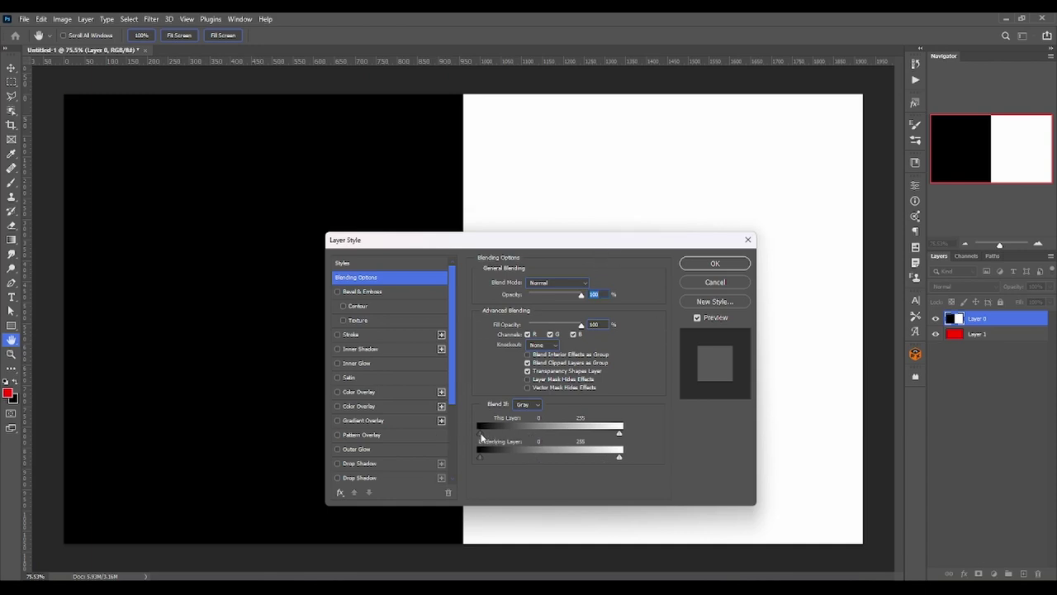
{"action": "mouse_move", "coordinate": [476, 430]}
{"action": "left_mouse_down"}
{"action": "mouse_move", "coordinate": [550, 431]}
{"action": "mouse_move", "coordinate": [478, 431]}
{"action": "mouse_move", "coordinate": [506, 458]}
{"action": "mouse_move", "coordinate": [479, 457]}
{"action": "left_mouse_up"}
{"action": "left_click_drag", "start_coordinate": [479, 434], "coordinate": [478, 434]}
{"action": "left_click_drag", "start_coordinate": [620, 432], "coordinate": [622, 433]}
{"action": "left_click_drag", "start_coordinate": [619, 433], "coordinate": [632, 426]}
{"action": "left_click_drag", "start_coordinate": [479, 432], "coordinate": [471, 428]}
{"action": "mouse_move", "coordinate": [619, 432]}
{"action": "left_mouse_down"}
{"action": "mouse_move", "coordinate": [569, 437]}
{"action": "mouse_move", "coordinate": [635, 435]}
{"action": "left_mouse_up"}
{"action": "left_click_drag", "start_coordinate": [621, 437], "coordinate": [579, 437]}
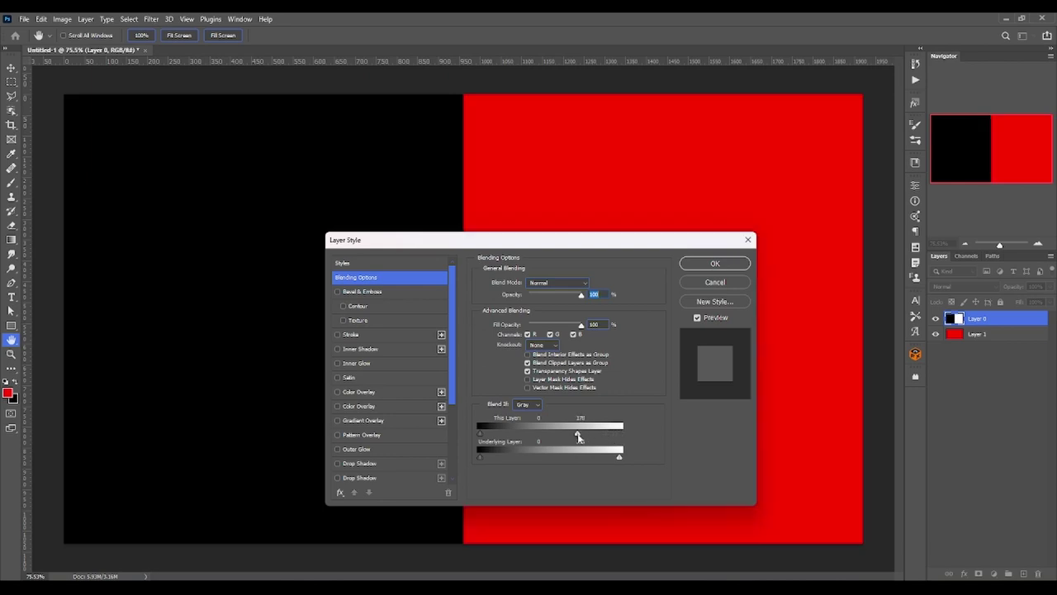
{"action": "left_click_drag", "start_coordinate": [569, 434], "coordinate": [753, 426]}
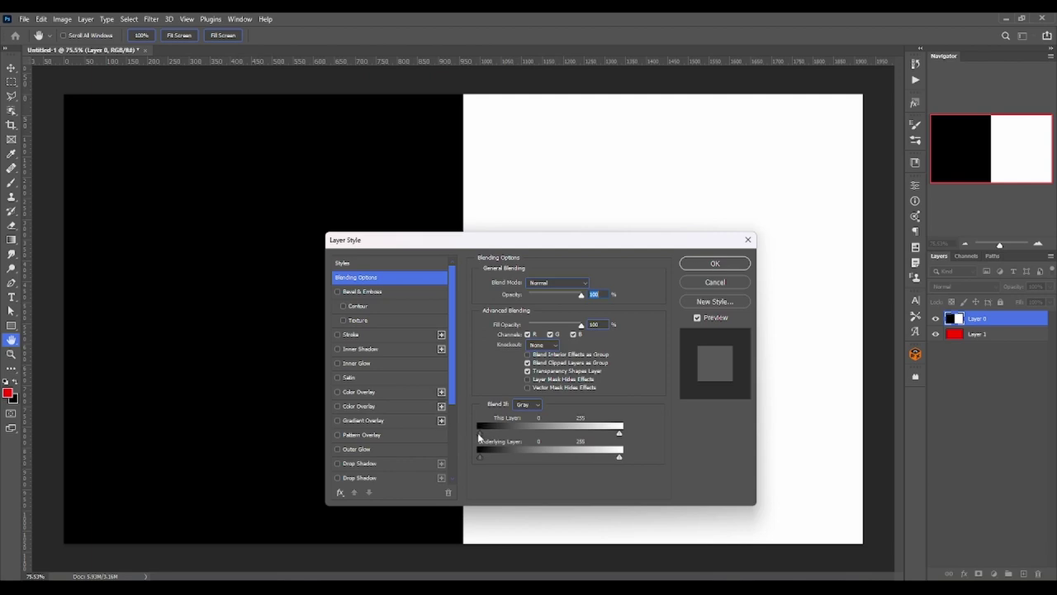
Step: Trial This Layer's black Blend If slider from 10 up to 255, then reset it to 0
{"action": "left_click_drag", "start_coordinate": [479, 433], "coordinate": [485, 433]}
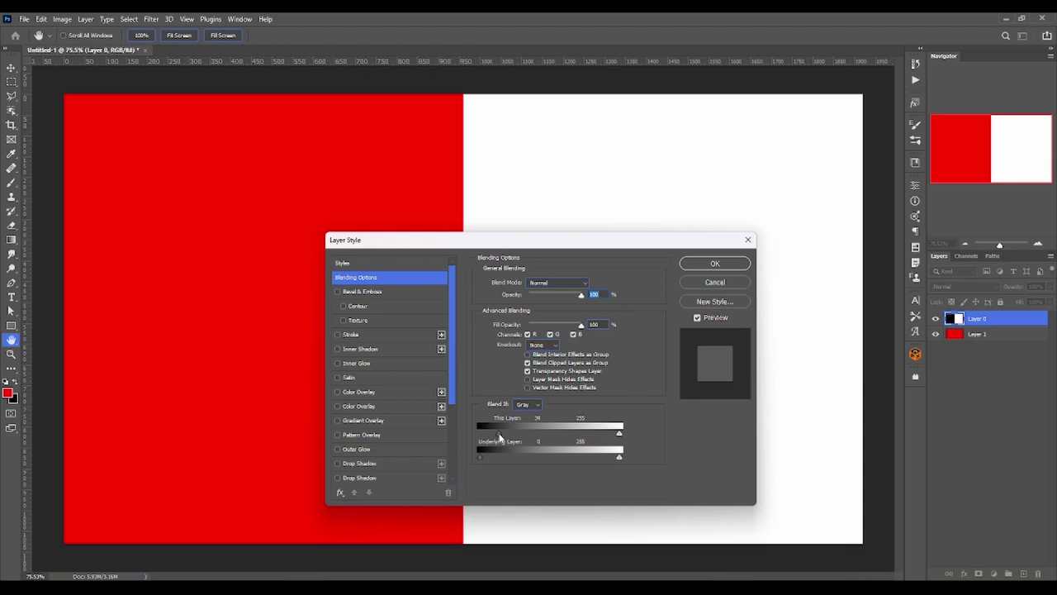
{"action": "left_click_drag", "start_coordinate": [499, 434], "coordinate": [386, 434]}
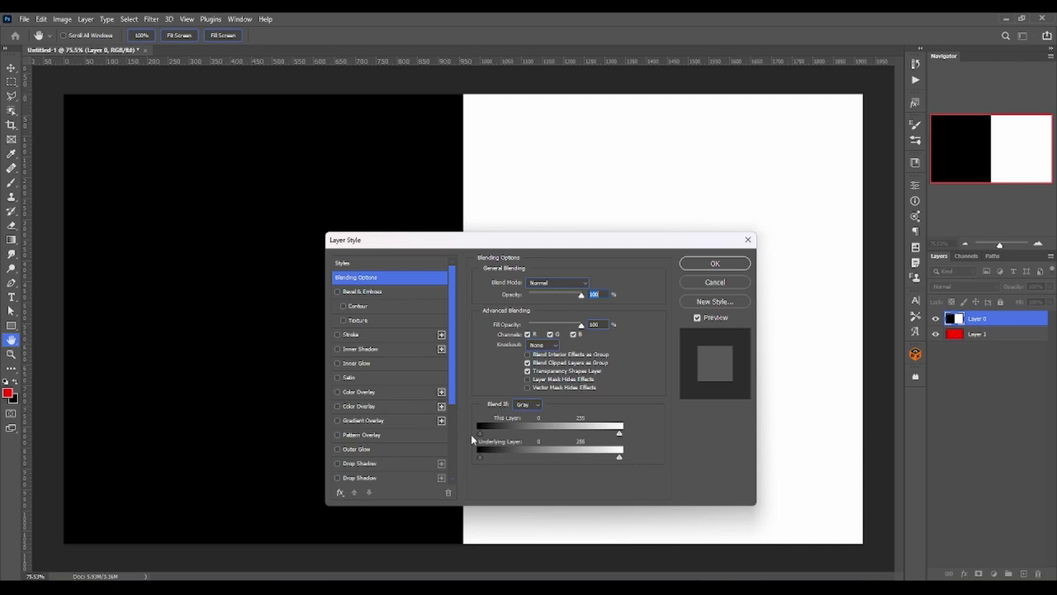
{"action": "mouse_move", "coordinate": [478, 432]}
{"action": "left_mouse_down"}
{"action": "mouse_move", "coordinate": [512, 433]}
{"action": "mouse_move", "coordinate": [479, 433]}
{"action": "left_mouse_up"}
{"action": "mouse_move", "coordinate": [481, 433]}
{"action": "left_mouse_down"}
{"action": "mouse_move", "coordinate": [489, 435]}
{"action": "mouse_move", "coordinate": [467, 430]}
{"action": "left_mouse_up"}
{"action": "mouse_move", "coordinate": [480, 432]}
{"action": "left_mouse_down"}
{"action": "mouse_move", "coordinate": [621, 435]}
{"action": "mouse_move", "coordinate": [541, 438]}
{"action": "left_mouse_up"}
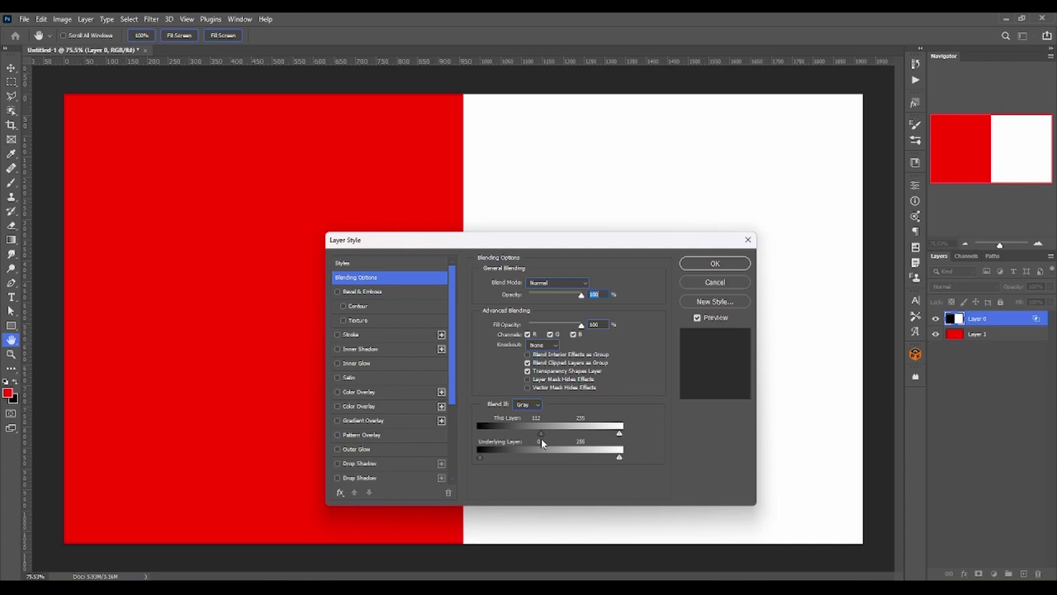
{"action": "left_click_drag", "start_coordinate": [541, 432], "coordinate": [480, 433]}
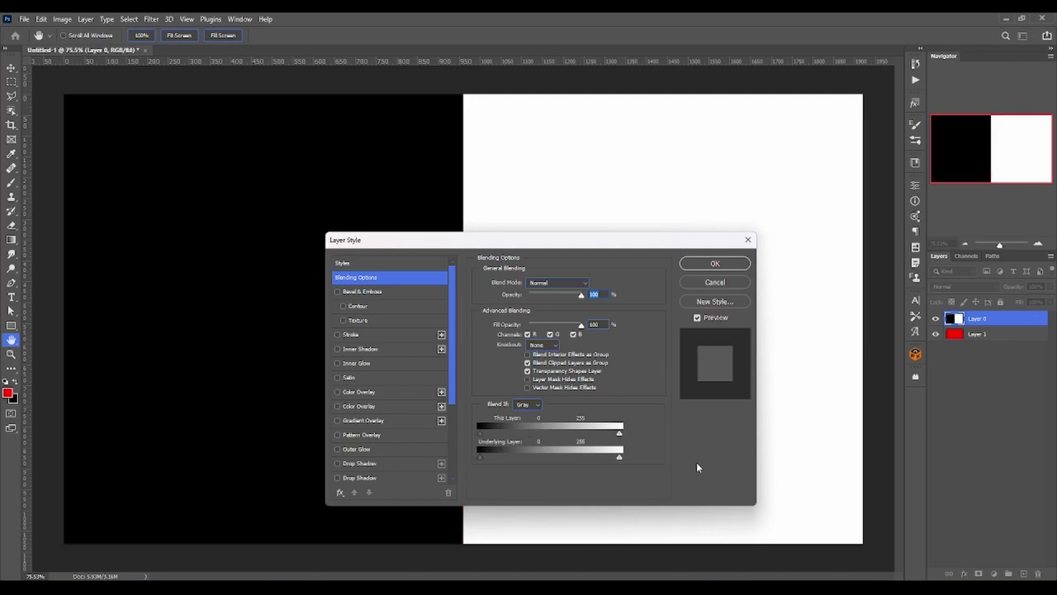
Step: Lower This Layer's white Blend If point to about 135 so red shows through
{"action": "left_click_drag", "start_coordinate": [621, 436], "coordinate": [581, 440]}
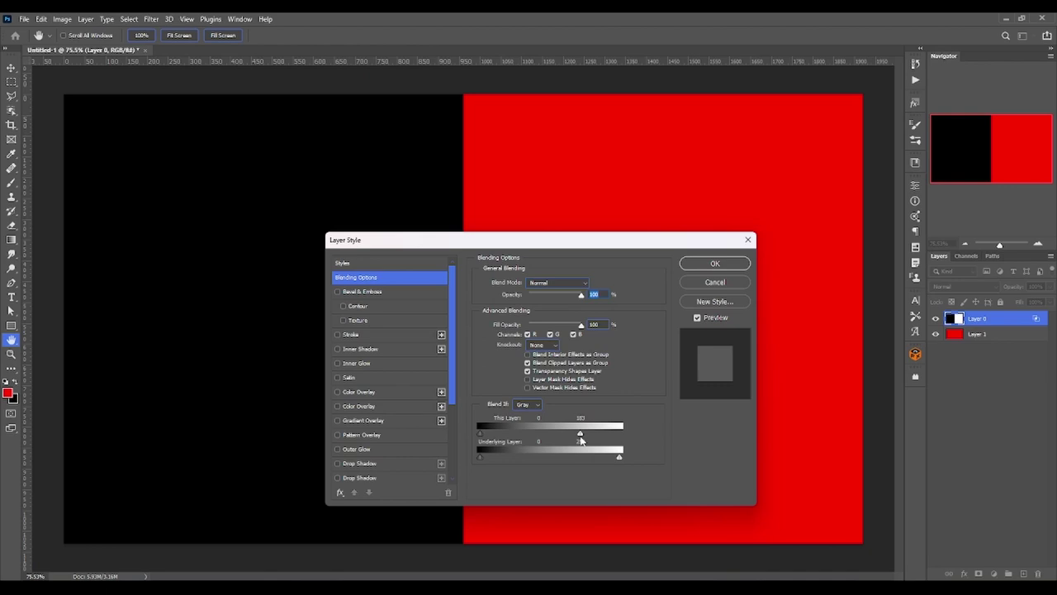
{"action": "left_click_drag", "start_coordinate": [581, 440], "coordinate": [679, 439]}
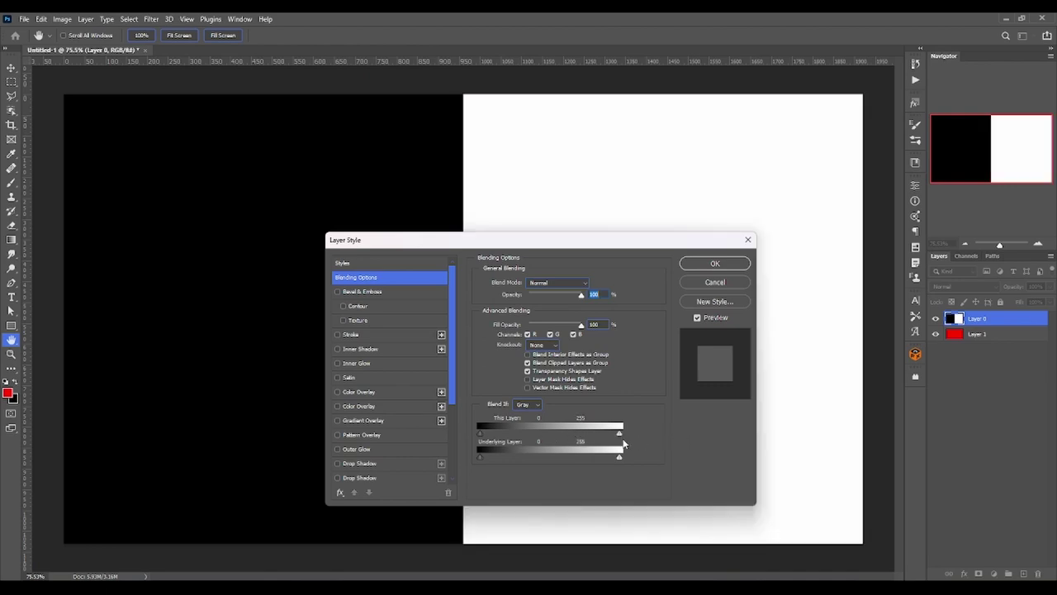
{"action": "left_click_drag", "start_coordinate": [620, 432], "coordinate": [553, 434]}
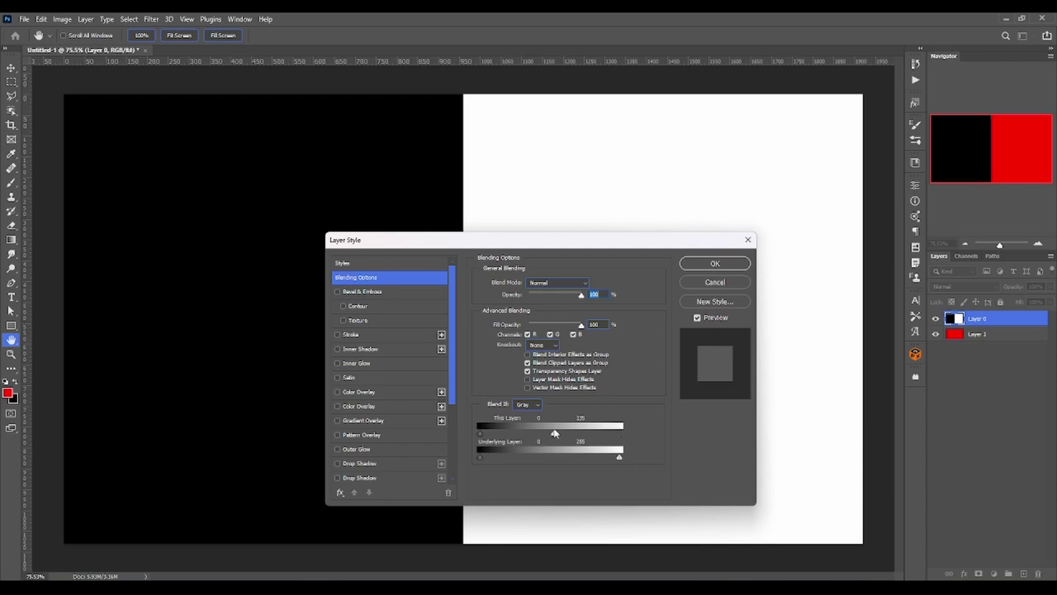
Step: Apply the blend settings, then toggle the black-and-white layer to compare it against the red layer
{"action": "left_click", "coordinate": [724, 264]}
{"action": "key", "text": "b"}
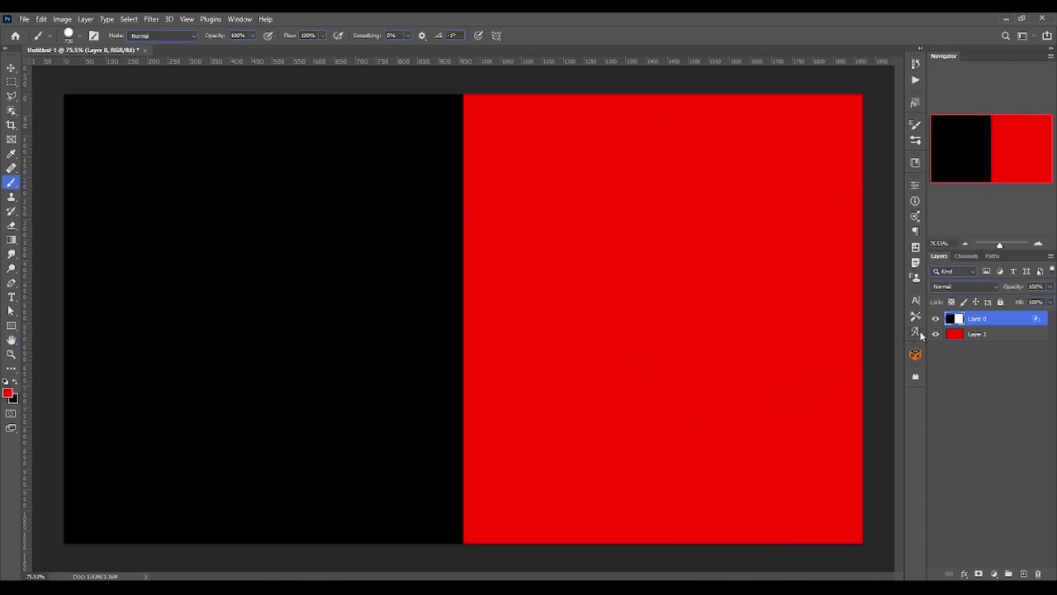
{"action": "left_click", "coordinate": [936, 319]}
{"action": "left_click", "coordinate": [936, 319]}
{"action": "left_click", "coordinate": [992, 336]}
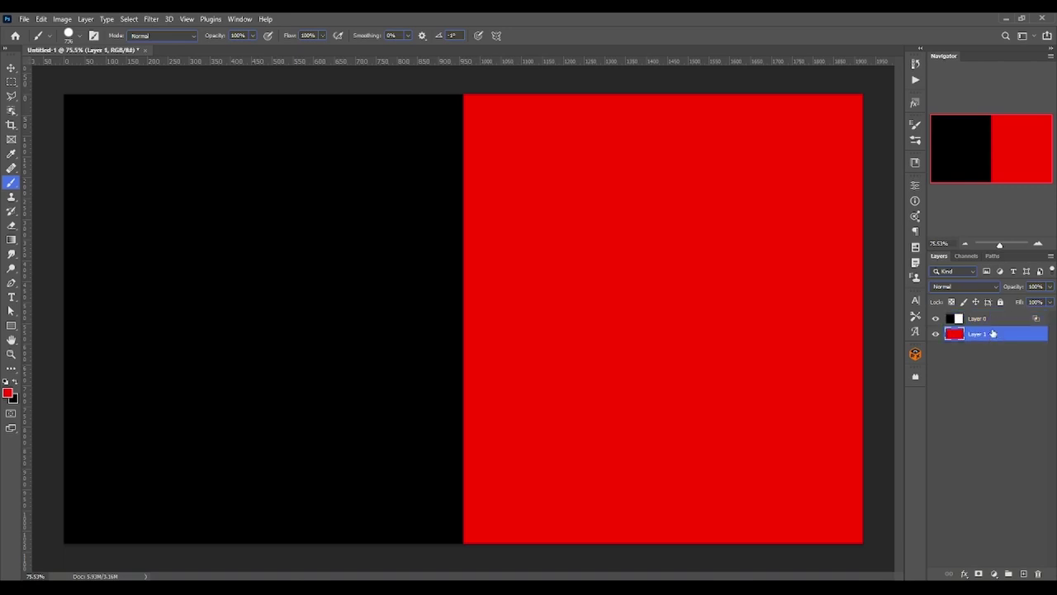
{"action": "left_click", "coordinate": [936, 320]}
{"action": "left_click", "coordinate": [937, 319]}
Step: Set Layer 0's Blend If white point to 255 and black point to 73
{"action": "double_click", "coordinate": [1000, 322]}
{"action": "left_click_drag", "start_coordinate": [553, 433], "coordinate": [685, 434]}
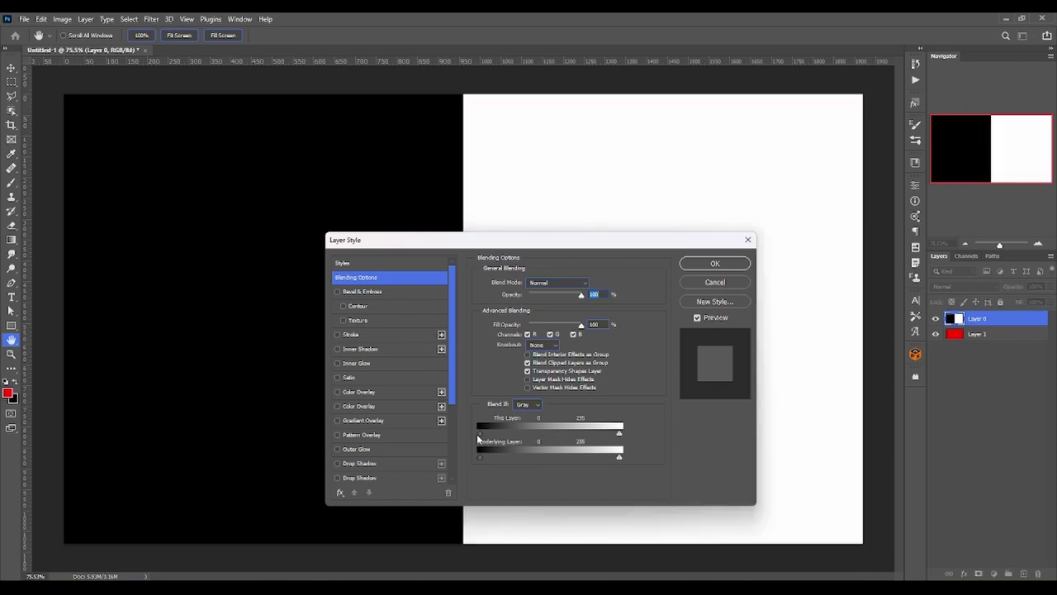
{"action": "left_click_drag", "start_coordinate": [480, 433], "coordinate": [519, 433]}
{"action": "left_click", "coordinate": [722, 267]}
{"action": "key", "text": "b"}
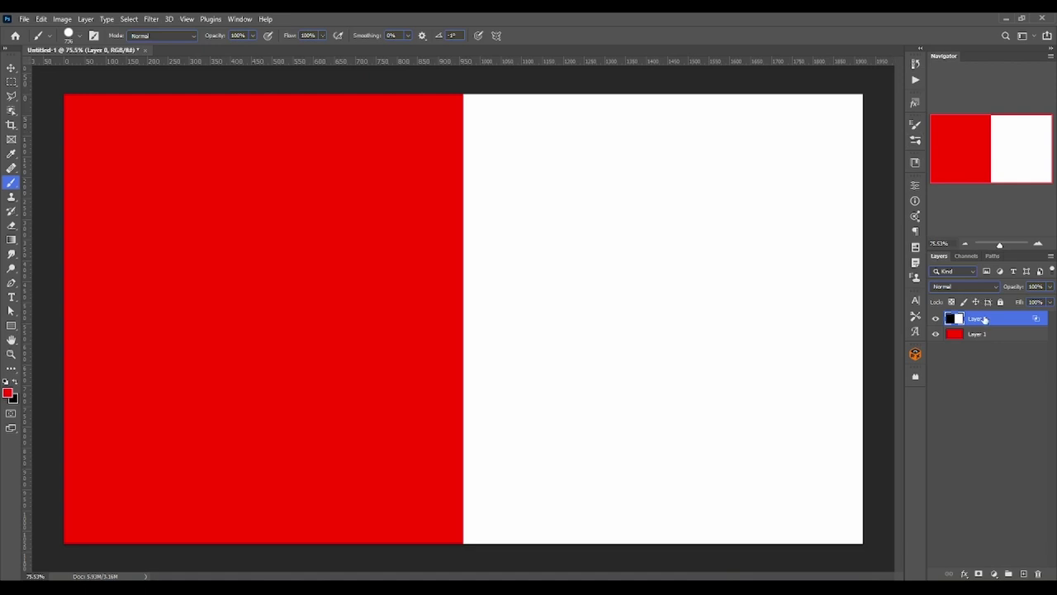
Step: Reset Layer 0's Blend If black point to 0 and confirm
{"action": "double_click", "coordinate": [1033, 321]}
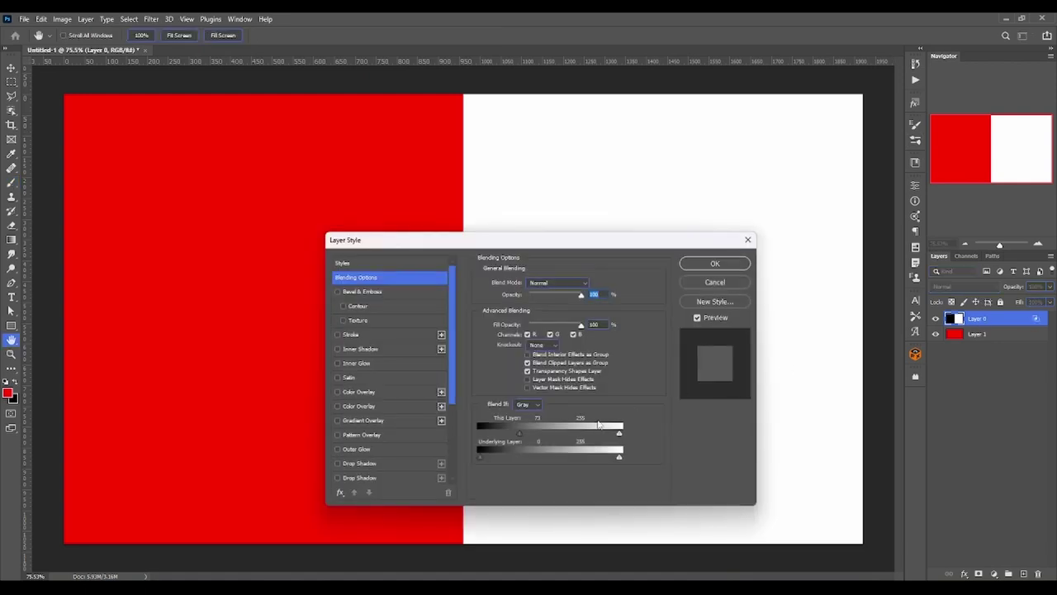
{"action": "left_click_drag", "start_coordinate": [516, 435], "coordinate": [476, 436]}
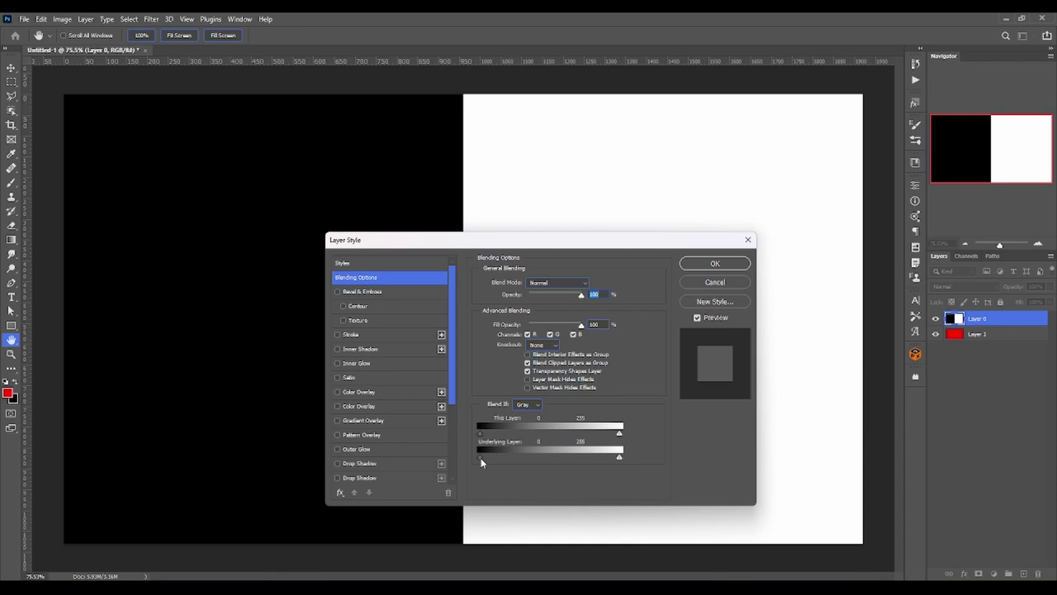
{"action": "left_click", "coordinate": [714, 263]}
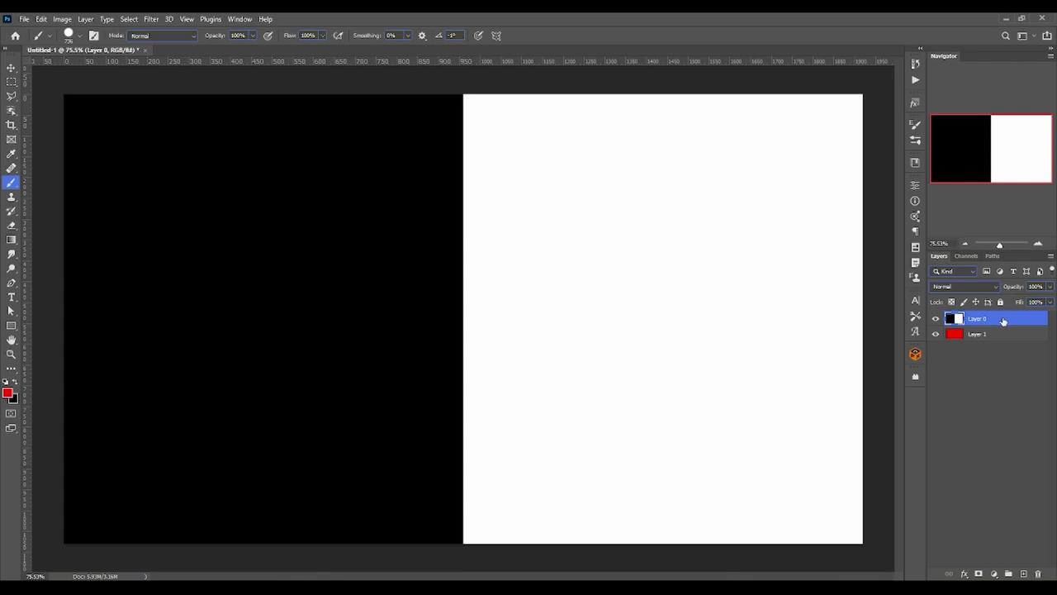
Step: Move Layer 0 beneath red Layer 1, then select Layer 1 and toggle its visibility
{"action": "left_click_drag", "start_coordinate": [1003, 321], "coordinate": [1002, 371]}
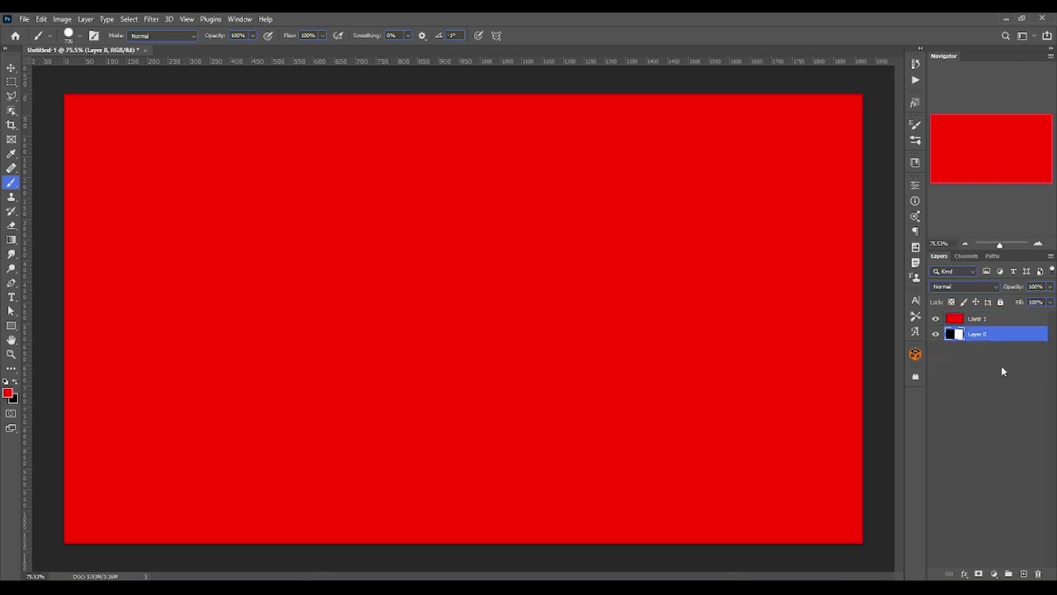
{"action": "left_click", "coordinate": [991, 319]}
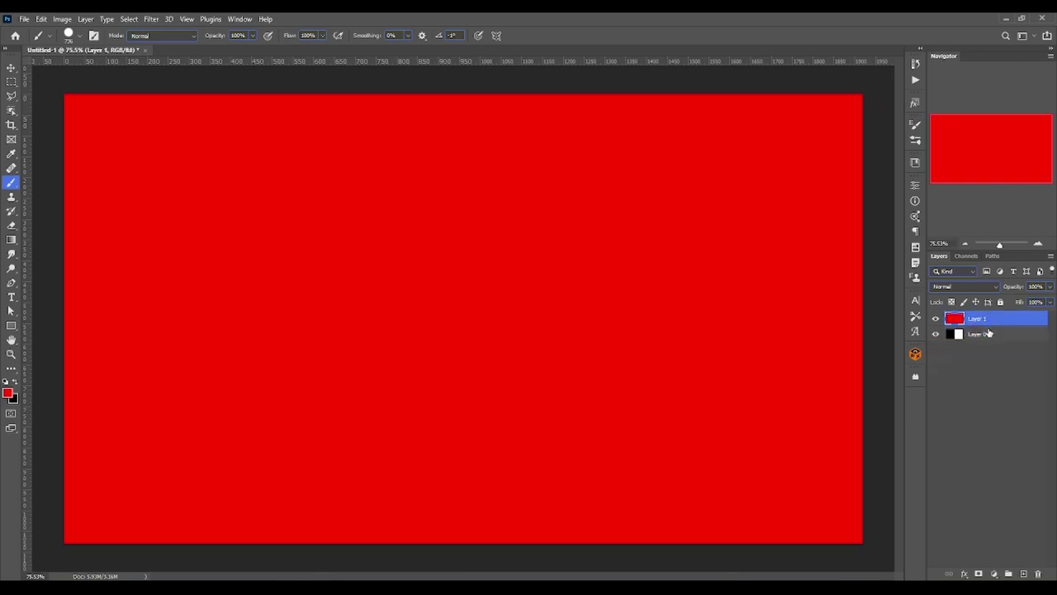
{"action": "left_click", "coordinate": [936, 318]}
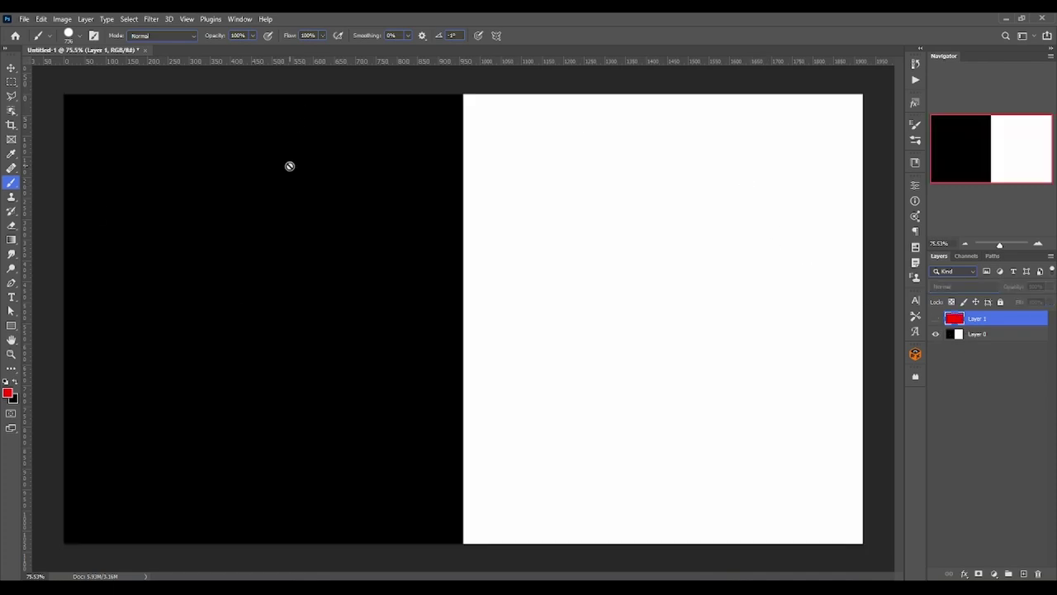
{"action": "left_click", "coordinate": [935, 318]}
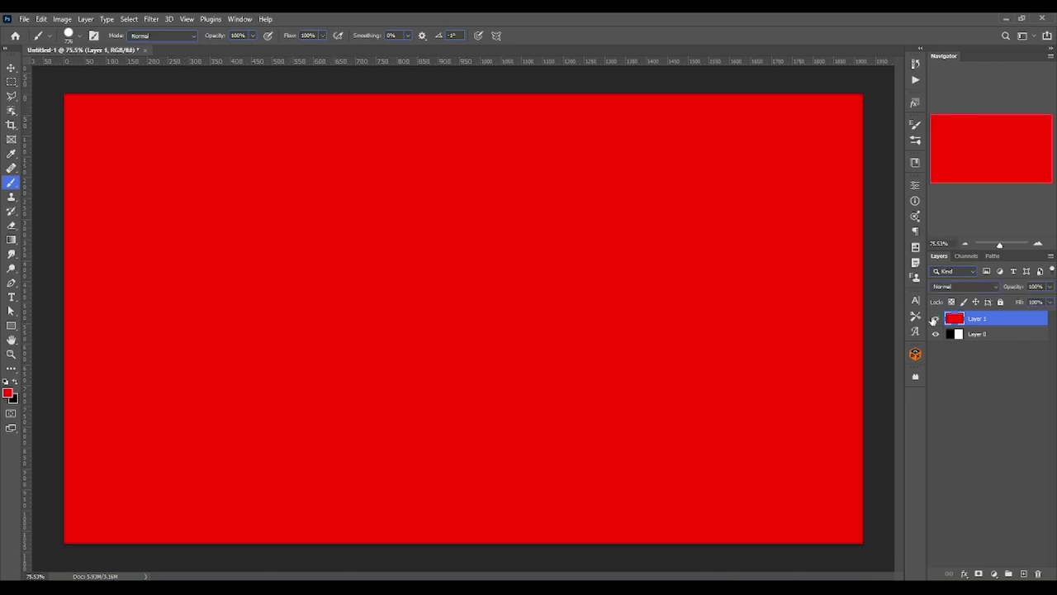
{"action": "left_click", "coordinate": [964, 574]}
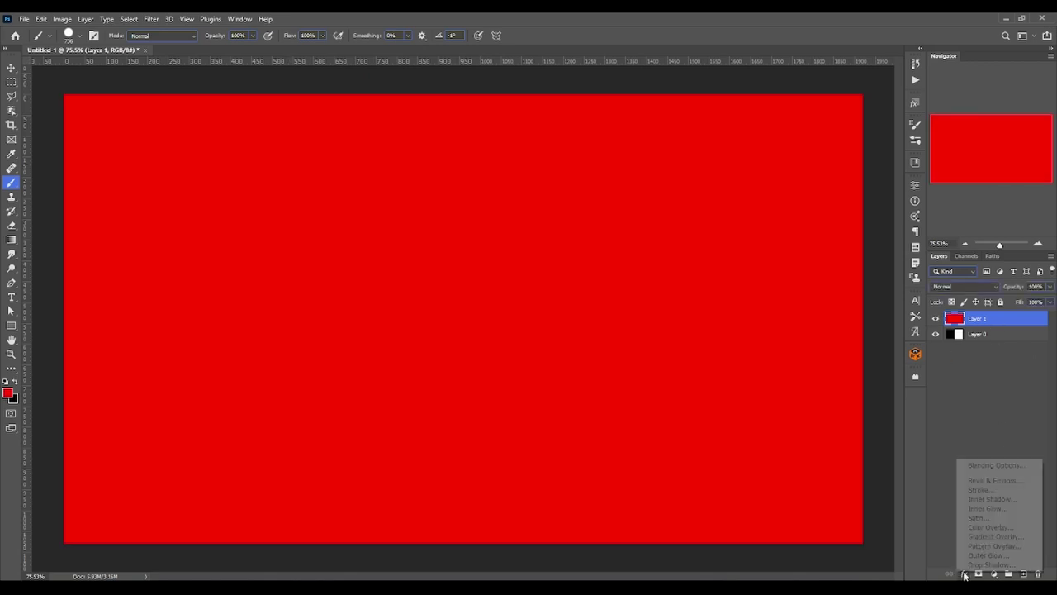
{"action": "left_click", "coordinate": [999, 466]}
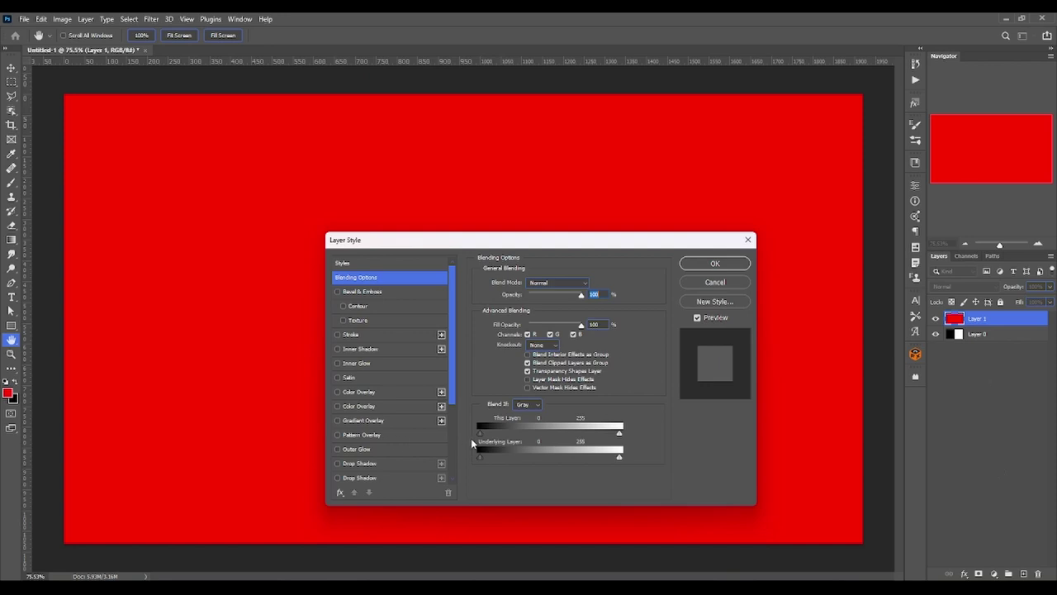
{"action": "left_click_drag", "start_coordinate": [477, 435], "coordinate": [357, 448]}
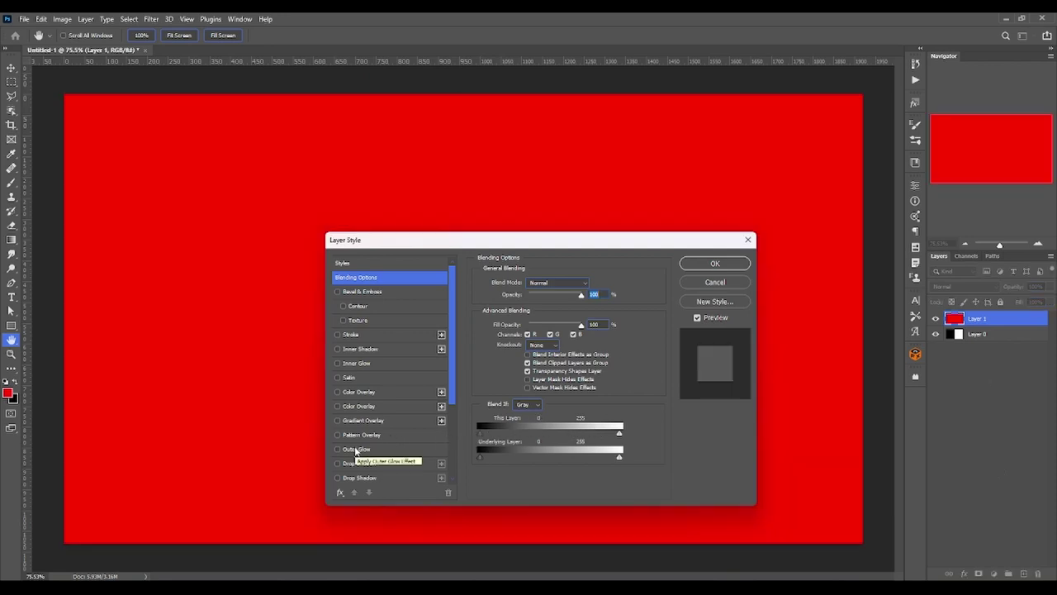
{"action": "mouse_move", "coordinate": [620, 433]}
{"action": "left_mouse_down"}
{"action": "mouse_move", "coordinate": [500, 433]}
{"action": "mouse_move", "coordinate": [756, 442]}
{"action": "left_mouse_up"}
{"action": "mouse_move", "coordinate": [477, 456]}
{"action": "left_mouse_down"}
{"action": "mouse_move", "coordinate": [504, 455]}
{"action": "mouse_move", "coordinate": [471, 454]}
{"action": "left_mouse_up"}
{"action": "mouse_move", "coordinate": [482, 458]}
{"action": "left_mouse_down"}
{"action": "mouse_move", "coordinate": [508, 459]}
{"action": "mouse_move", "coordinate": [500, 461]}
{"action": "left_mouse_up"}
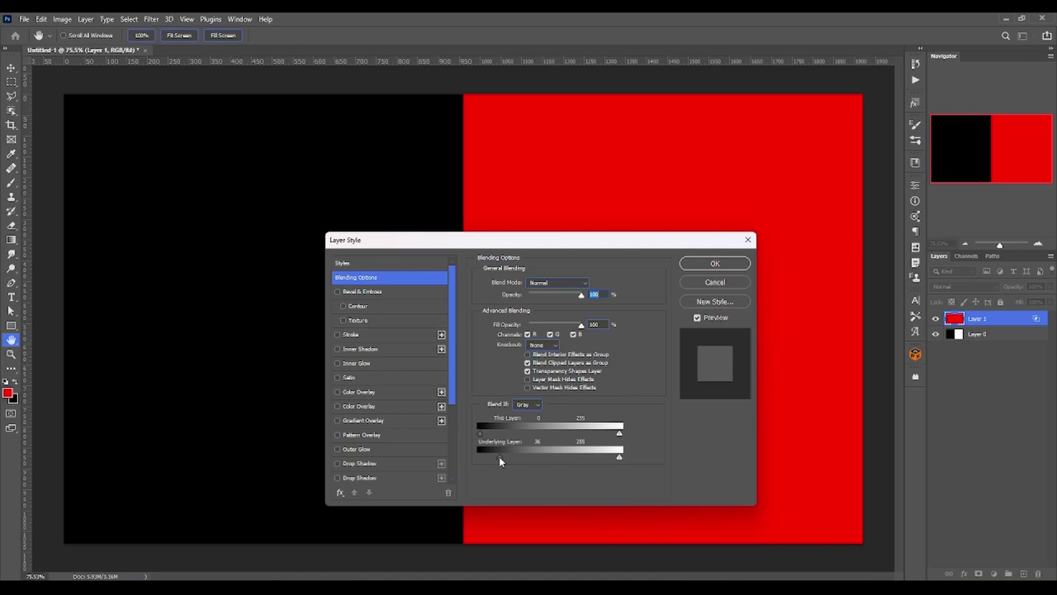
{"action": "left_click_drag", "start_coordinate": [499, 459], "coordinate": [479, 459]}
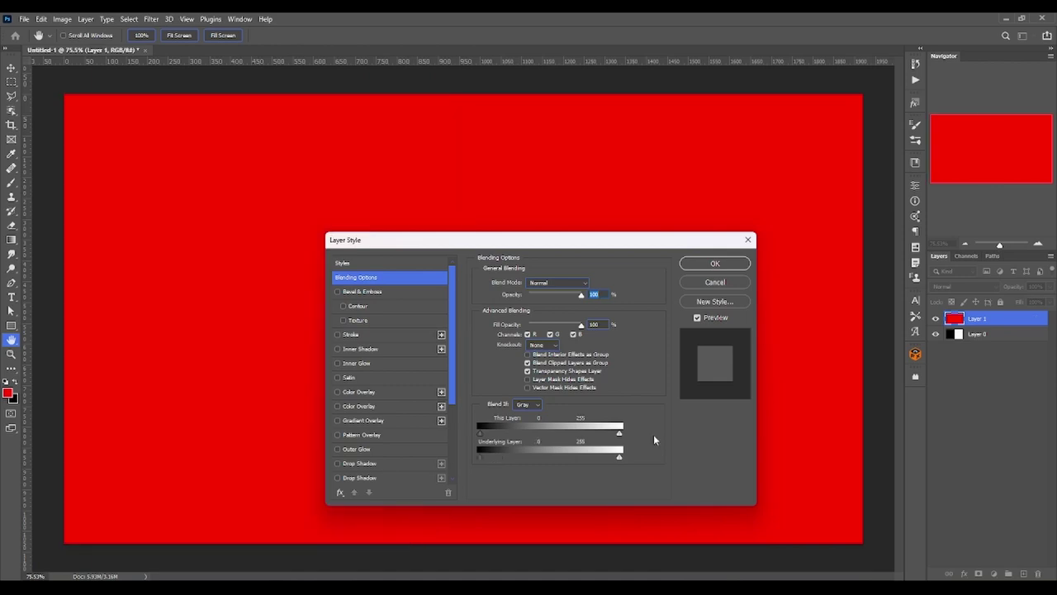
{"action": "left_click_drag", "start_coordinate": [620, 457], "coordinate": [567, 459]}
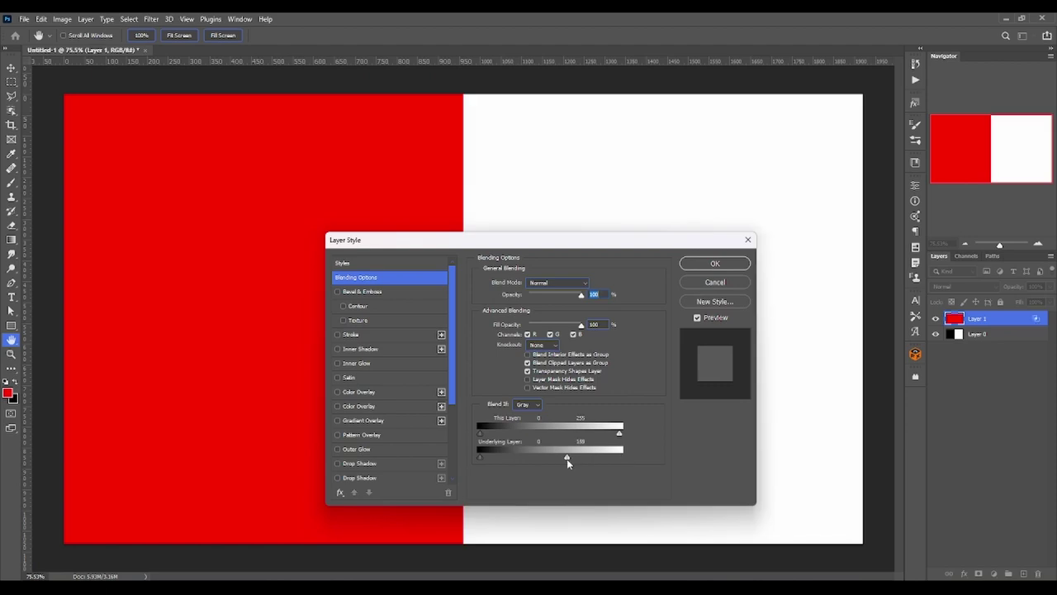
{"action": "left_click_drag", "start_coordinate": [567, 458], "coordinate": [620, 457]}
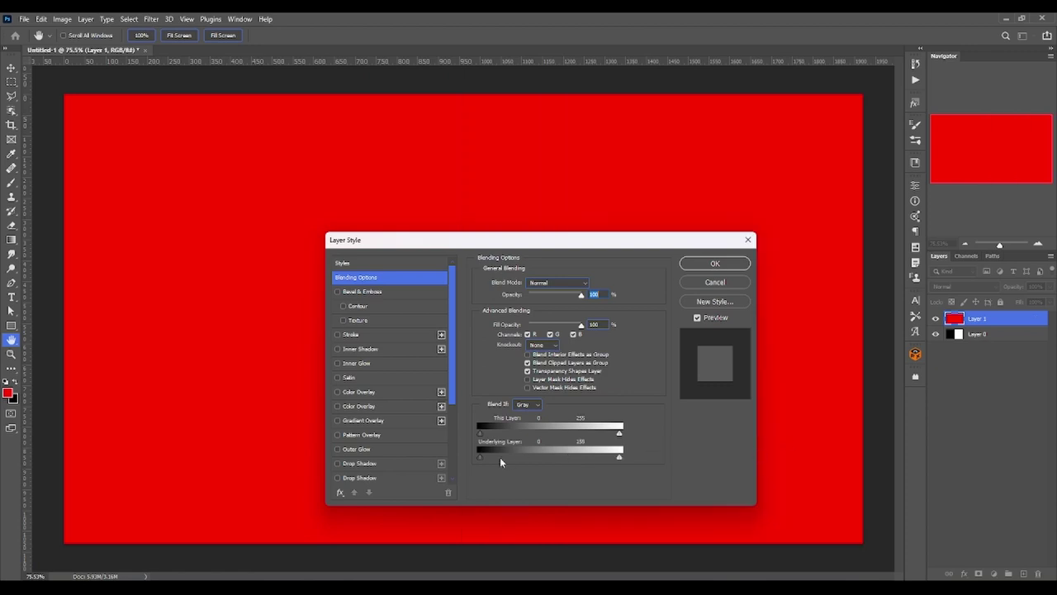
{"action": "left_click_drag", "start_coordinate": [481, 455], "coordinate": [498, 455]}
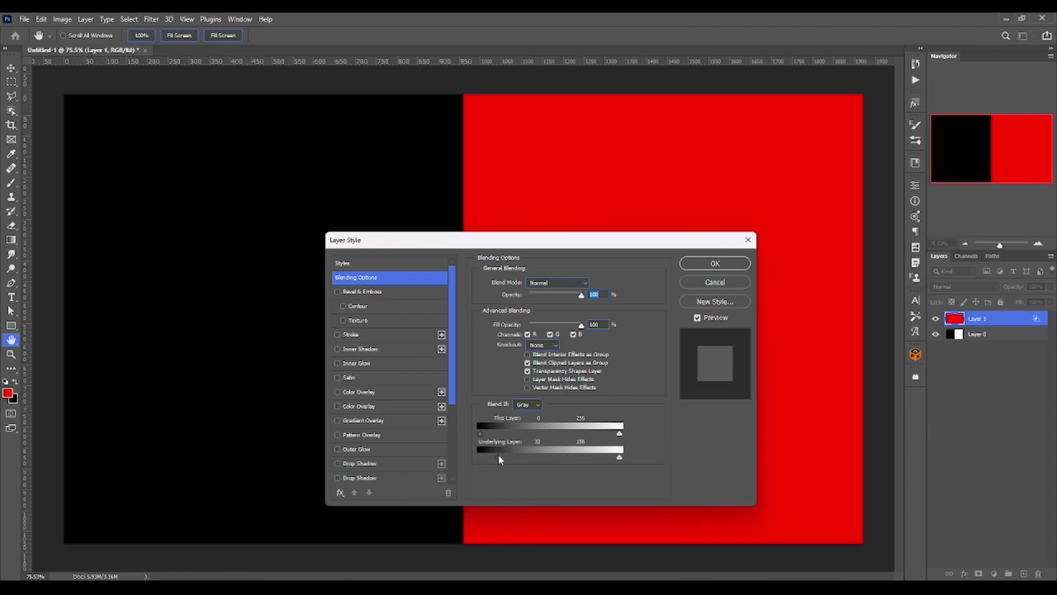
{"action": "mouse_move", "coordinate": [498, 457]}
{"action": "left_mouse_down"}
{"action": "mouse_move", "coordinate": [477, 461]}
{"action": "mouse_move", "coordinate": [516, 448]}
{"action": "mouse_move", "coordinate": [502, 453]}
{"action": "left_mouse_up"}
Step: Discard the Blend If trials, move Layer 0 above the red layer, hide it, and add a new layer
{"action": "left_click", "coordinate": [716, 282]}
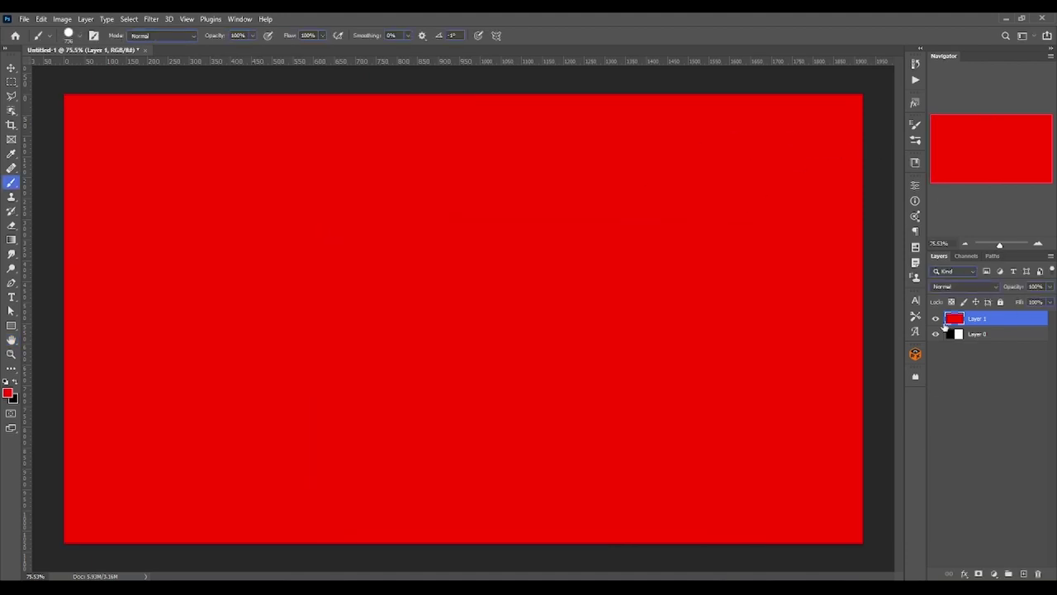
{"action": "left_click_drag", "start_coordinate": [991, 335], "coordinate": [992, 317]}
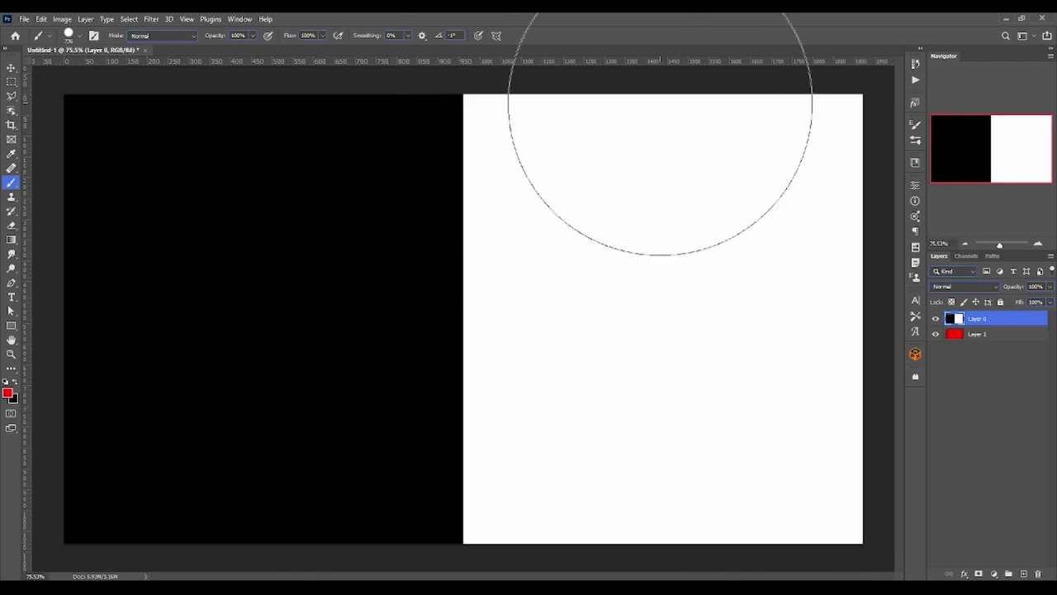
{"action": "left_click", "coordinate": [936, 318]}
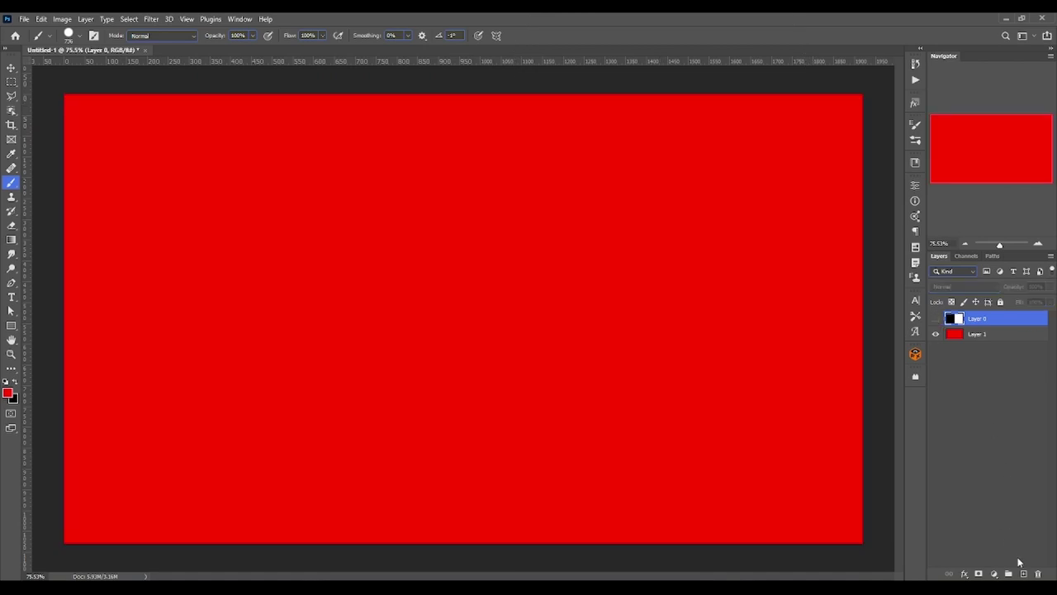
{"action": "left_click", "coordinate": [1024, 573]}
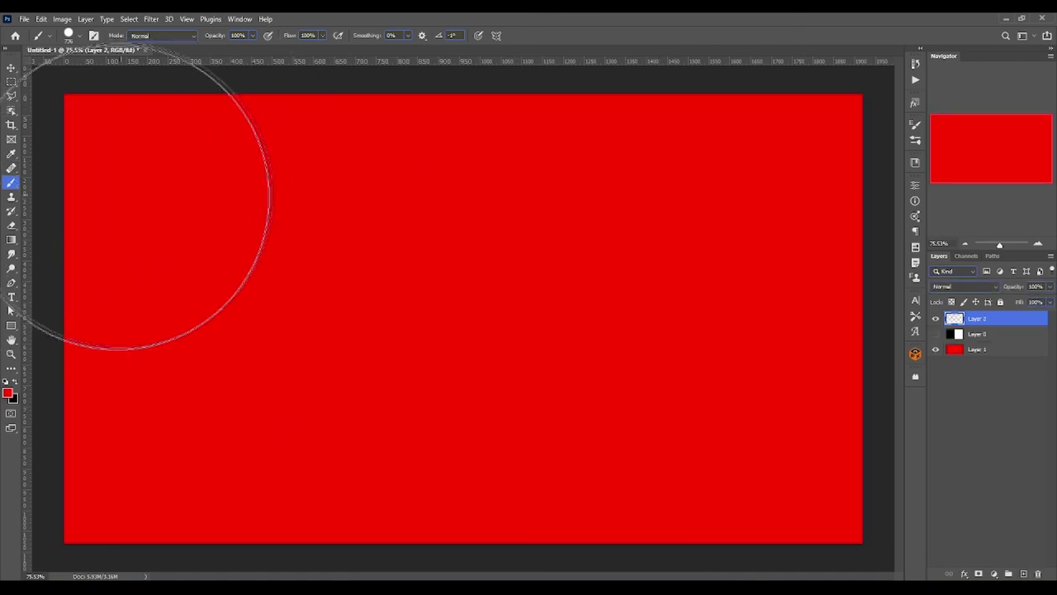
Step: Paint black over the left half of the new layer with the Soft Round brush
{"action": "left_click", "coordinate": [14, 382]}
{"action": "left_click_drag", "start_coordinate": [83, 295], "coordinate": [205, 231]}
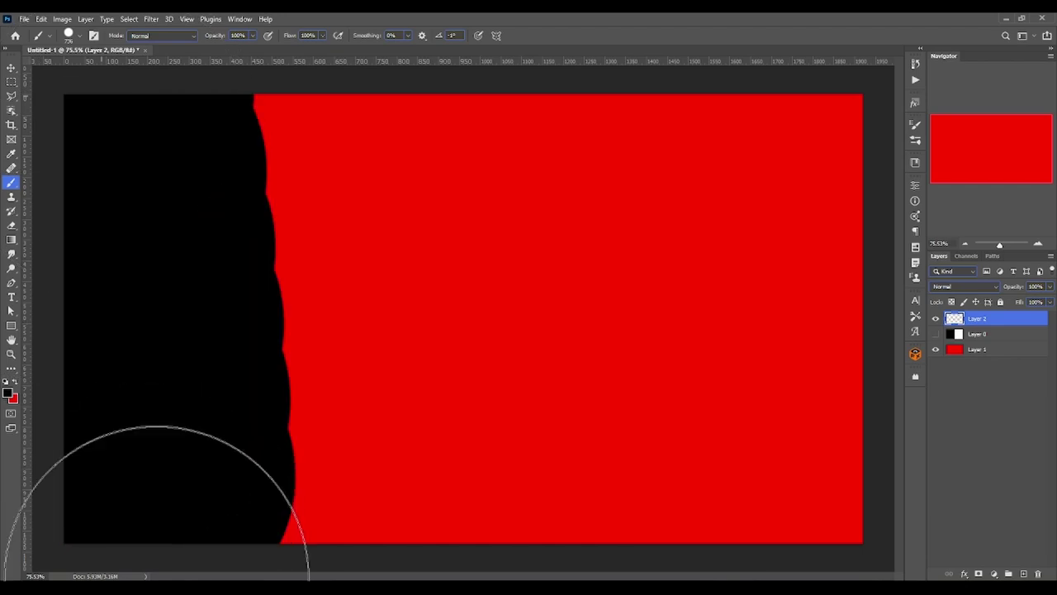
{"action": "right_click", "coordinate": [205, 232]}
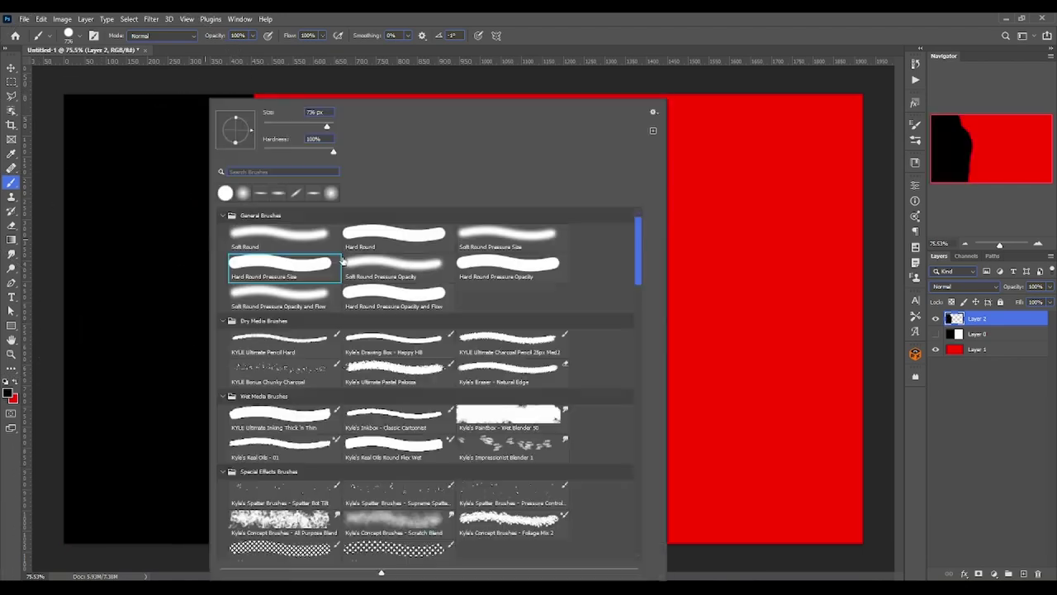
{"action": "left_click", "coordinate": [131, 151]}
{"action": "mouse_move", "coordinate": [130, 151]}
{"action": "left_mouse_down"}
{"action": "mouse_move", "coordinate": [213, 134]}
{"action": "mouse_move", "coordinate": [274, 208]}
{"action": "mouse_move", "coordinate": [331, 396]}
{"action": "mouse_move", "coordinate": [345, 496]}
{"action": "left_mouse_up"}
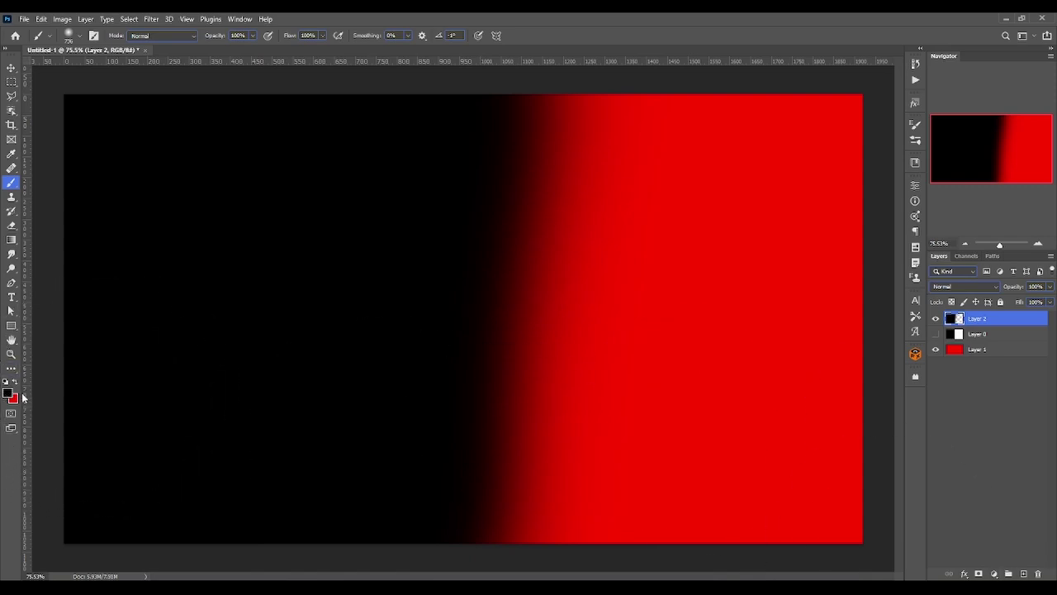
Step: Set the foreground colour to white (ffffff) and brush it over Layer 2's right side
{"action": "left_click", "coordinate": [7, 395]}
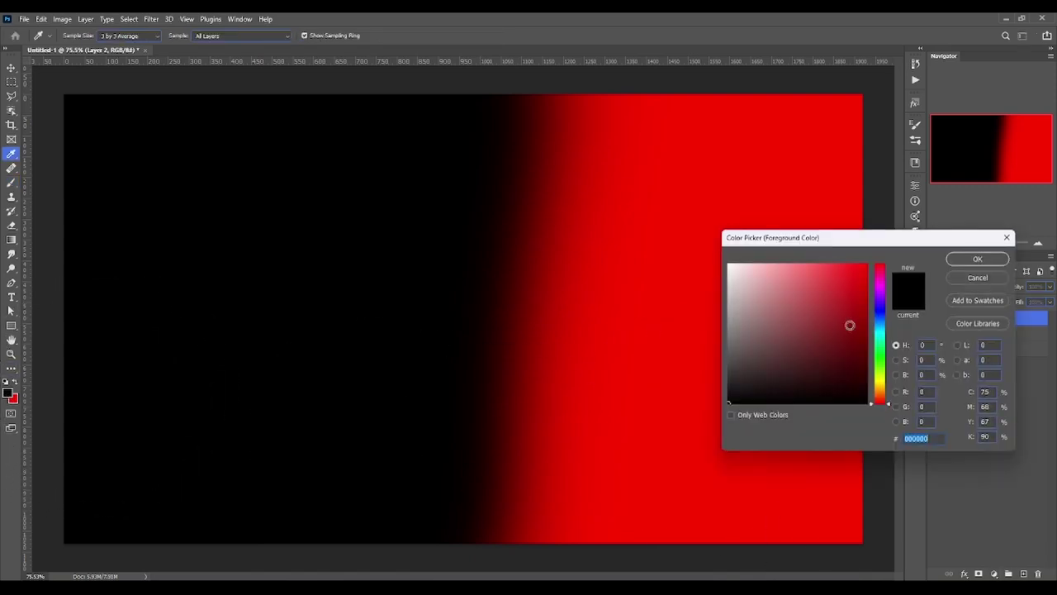
{"action": "type", "text": "ffffff"}
{"action": "left_click", "coordinate": [977, 259]}
{"action": "mouse_move", "coordinate": [850, 135]}
{"action": "left_mouse_down"}
{"action": "mouse_move", "coordinate": [827, 248]}
{"action": "mouse_move", "coordinate": [597, 301]}
{"action": "mouse_move", "coordinate": [584, 71]}
{"action": "mouse_move", "coordinate": [751, 119]}
{"action": "left_mouse_up"}
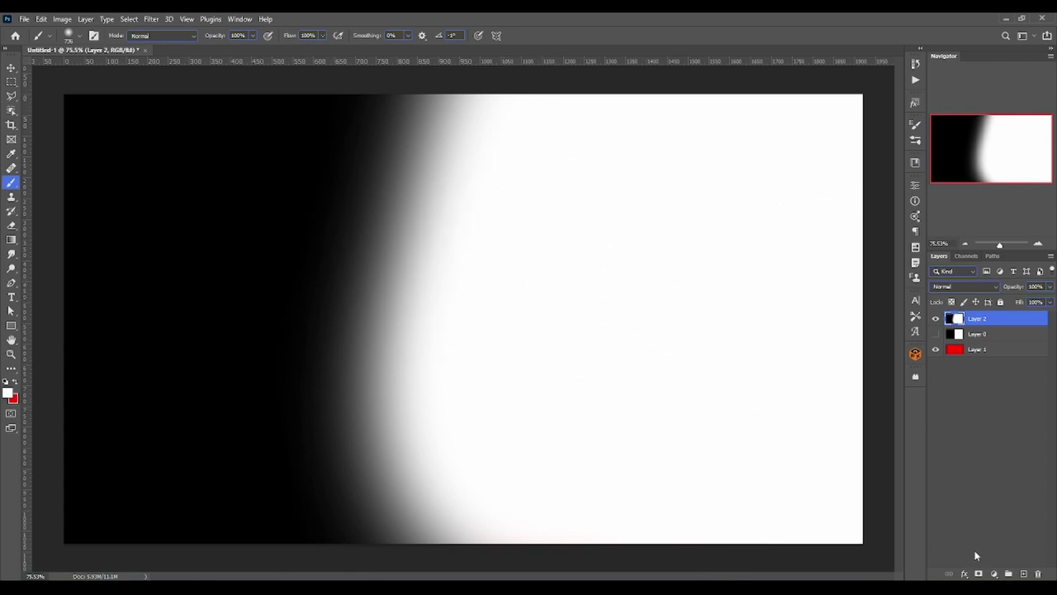
Step: In Layer 2's Blending Options, move This Layer's black slider right so red shows through
{"action": "left_click", "coordinate": [964, 575]}
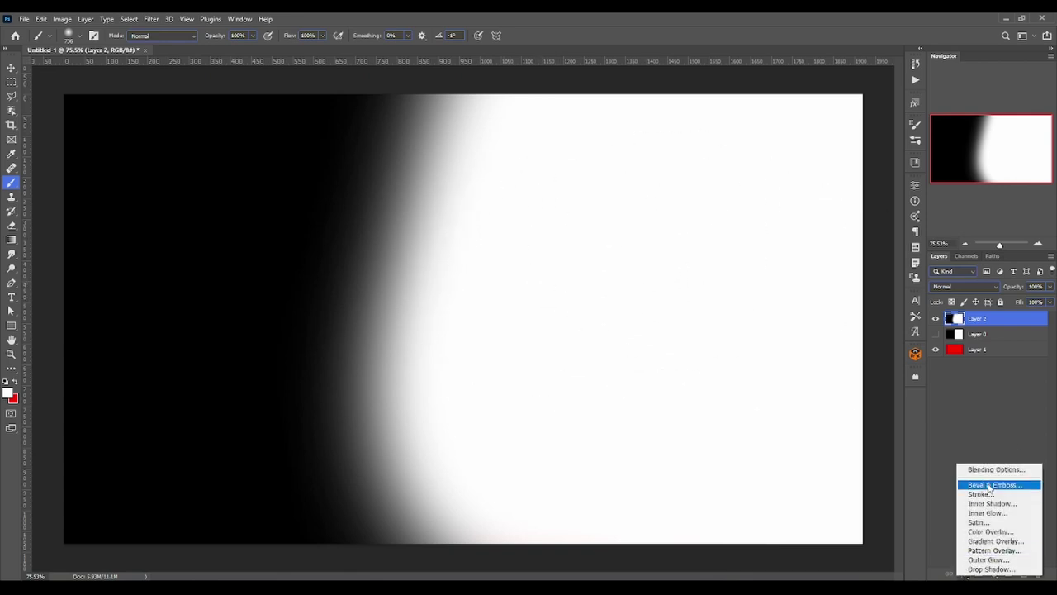
{"action": "left_click", "coordinate": [1015, 469]}
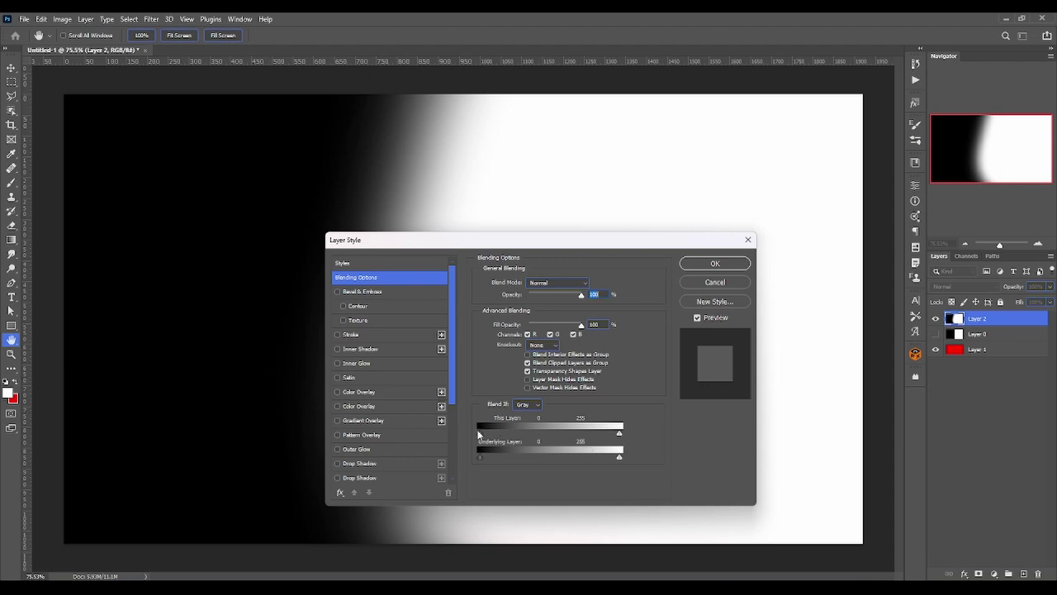
{"action": "left_click_drag", "start_coordinate": [479, 433], "coordinate": [531, 433]}
{"action": "left_click_drag", "start_coordinate": [562, 248], "coordinate": [752, 192]}
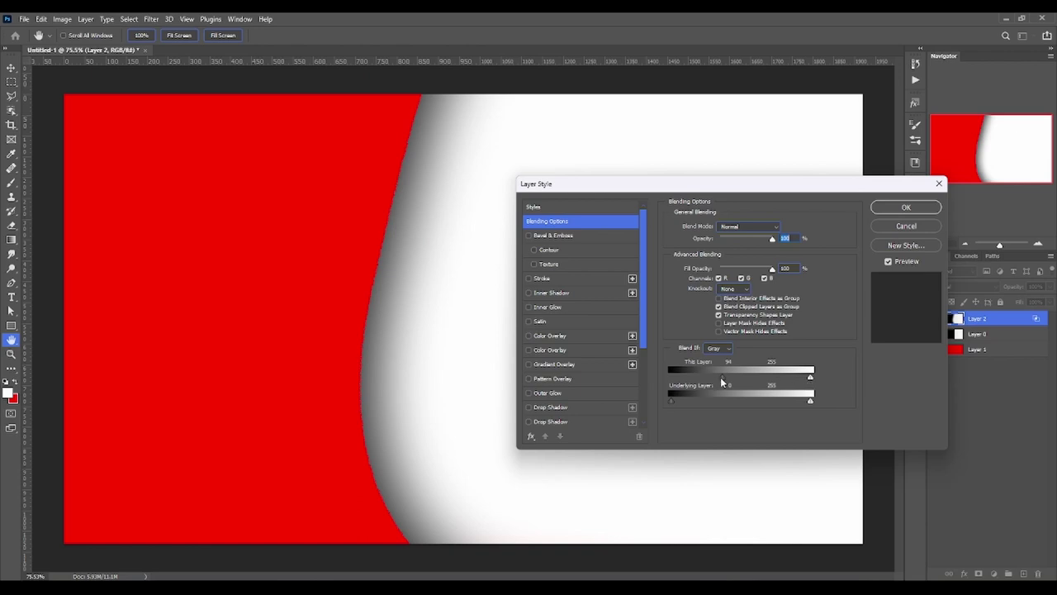
Step: Split the black Blend If slider with Alt to soften the red-to-white fade
{"action": "key", "text": "alt"}
{"action": "mouse_move", "coordinate": [719, 376]}
{"action": "left_mouse_down"}
{"action": "mouse_move", "coordinate": [684, 379]}
{"action": "mouse_move", "coordinate": [866, 377]}
{"action": "left_mouse_up"}
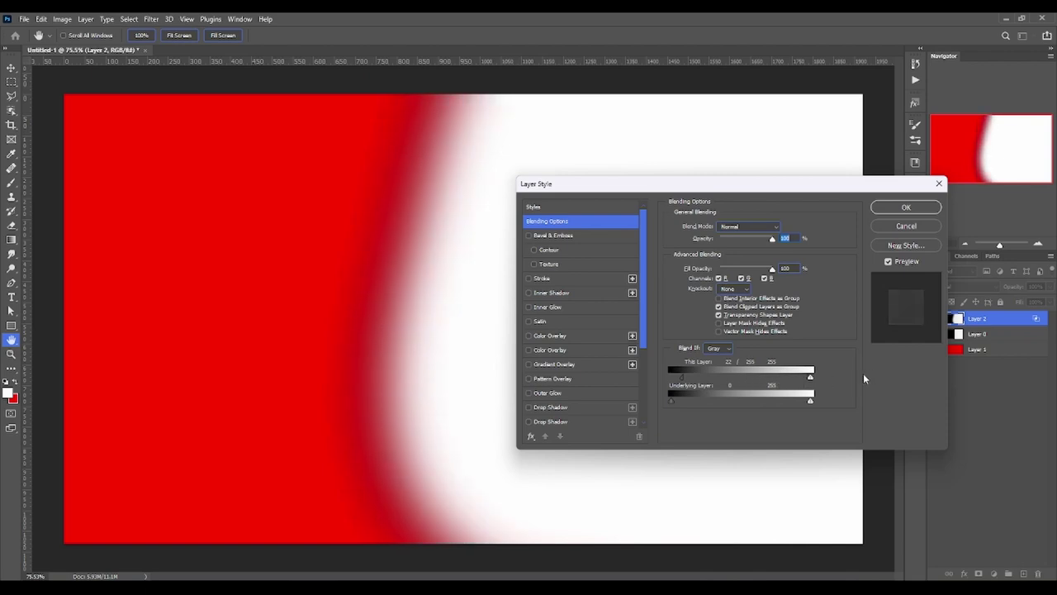
{"action": "left_click_drag", "start_coordinate": [682, 377], "coordinate": [647, 382]}
{"action": "left_click", "coordinate": [894, 207]}
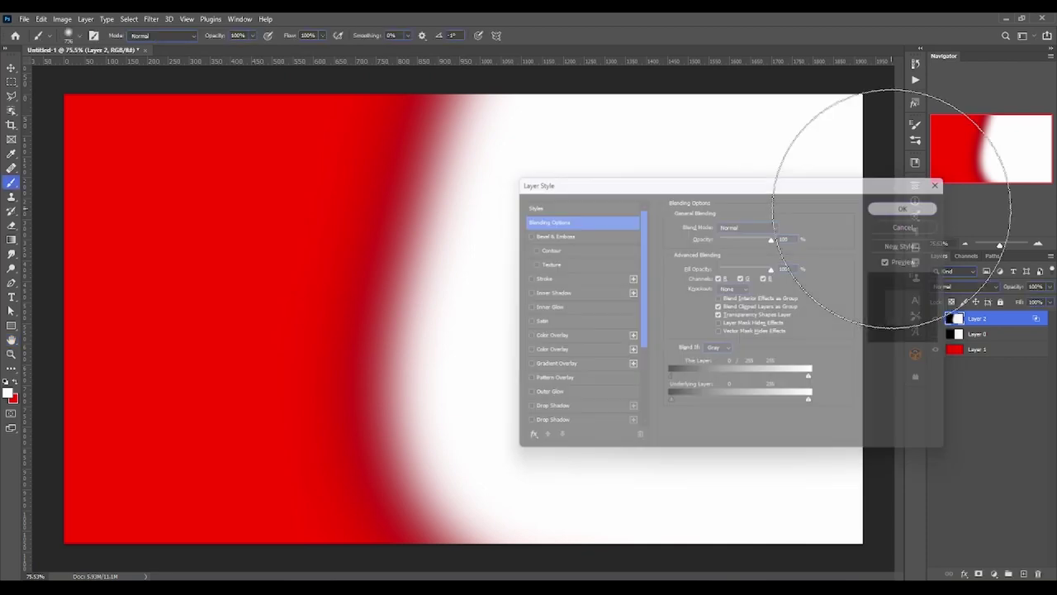